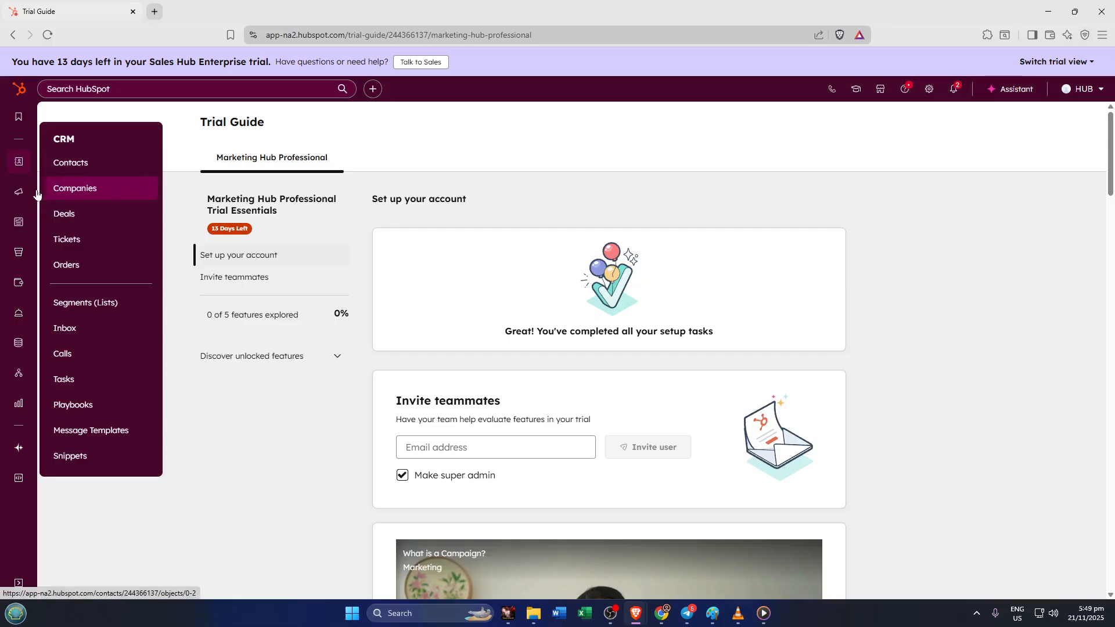
- Bring up the CRM flyout menu from the left sidebar over the Trial Guide
mouse_move(26, 168)
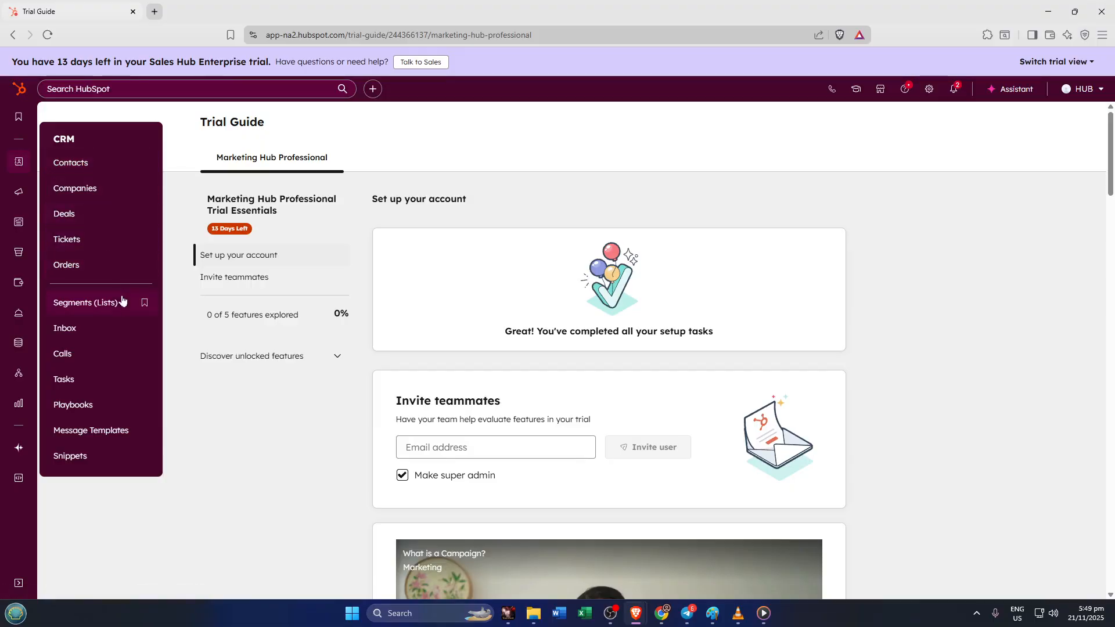
- Open the Playbooks list showing Discovery Call Script and Qualification Call Script
left_click(94, 404)
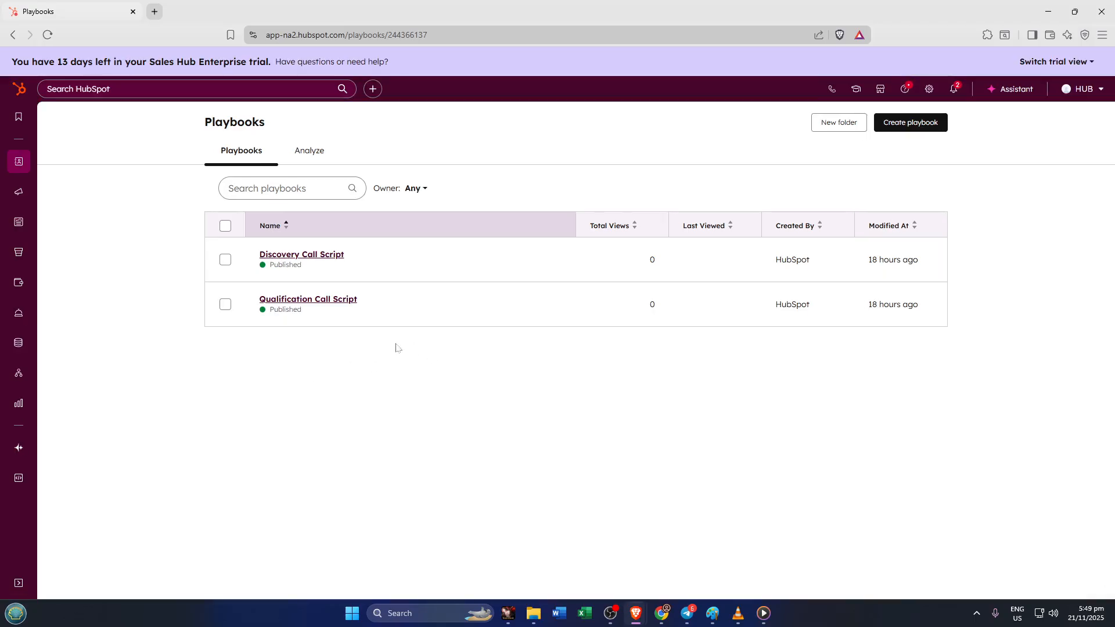
mouse_move(549, 308)
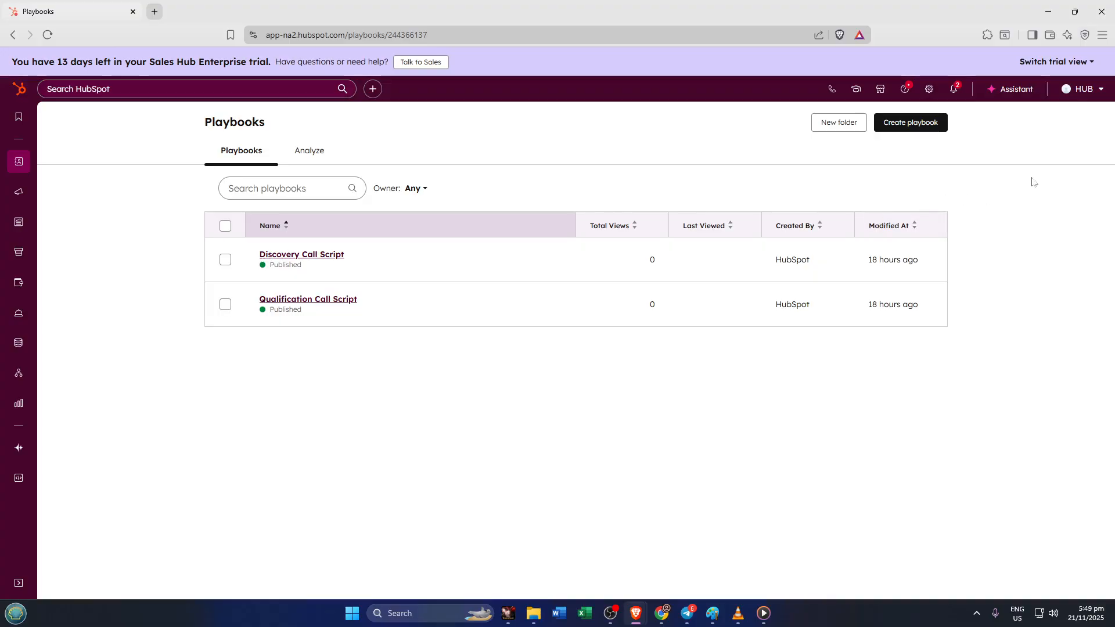
- Start a new playbook and select the Discovery call playbook template
left_click(911, 125)
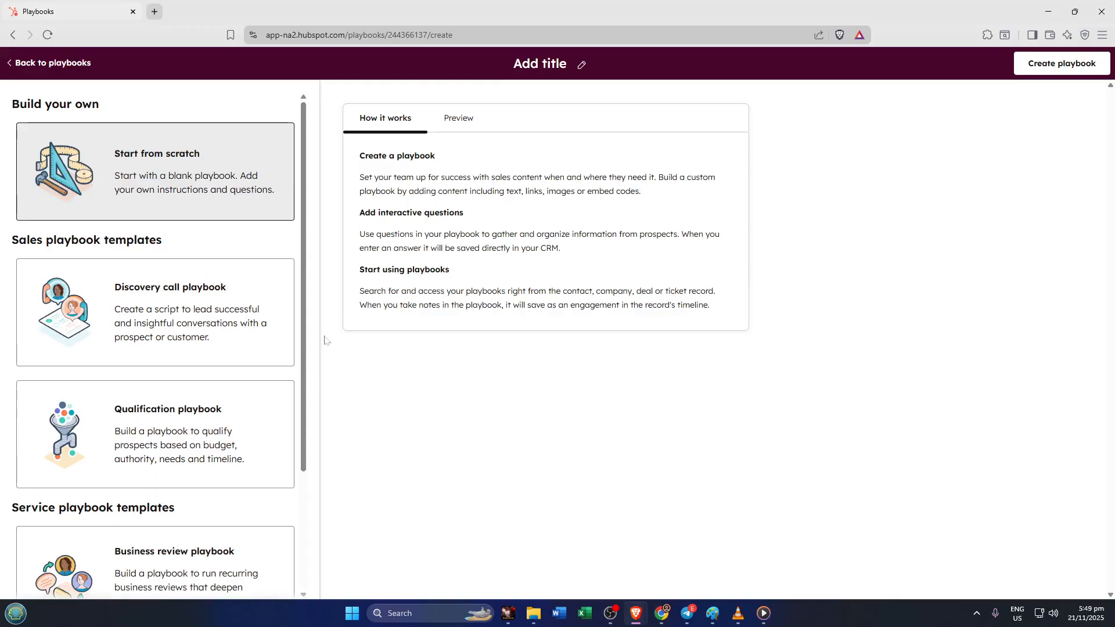
scroll(264, 401, "down", 3)
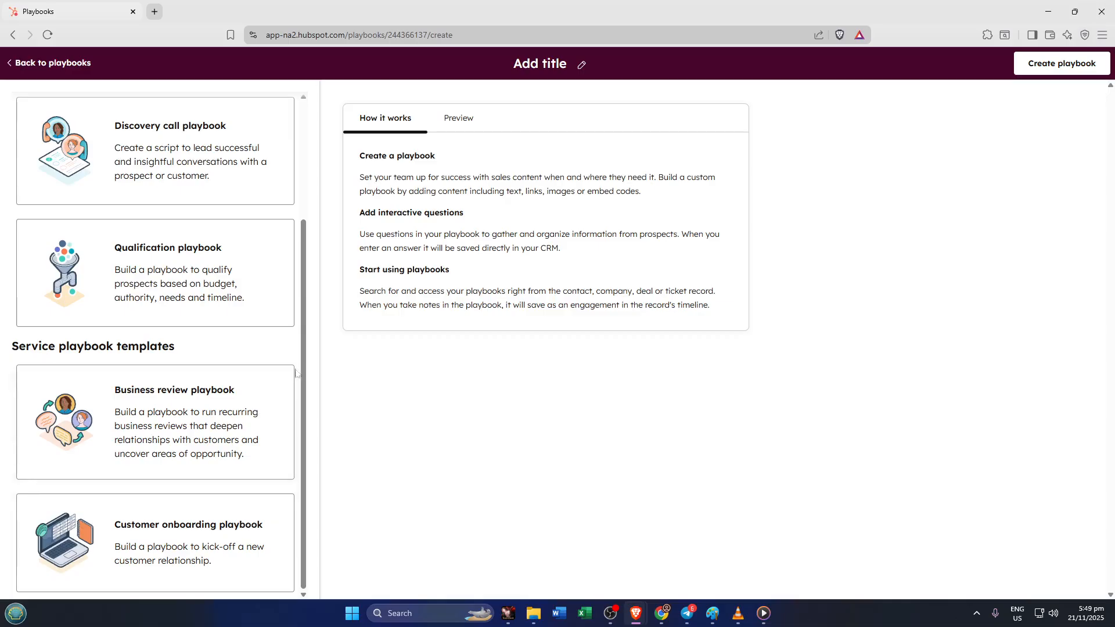
scroll(281, 369, "up", 3)
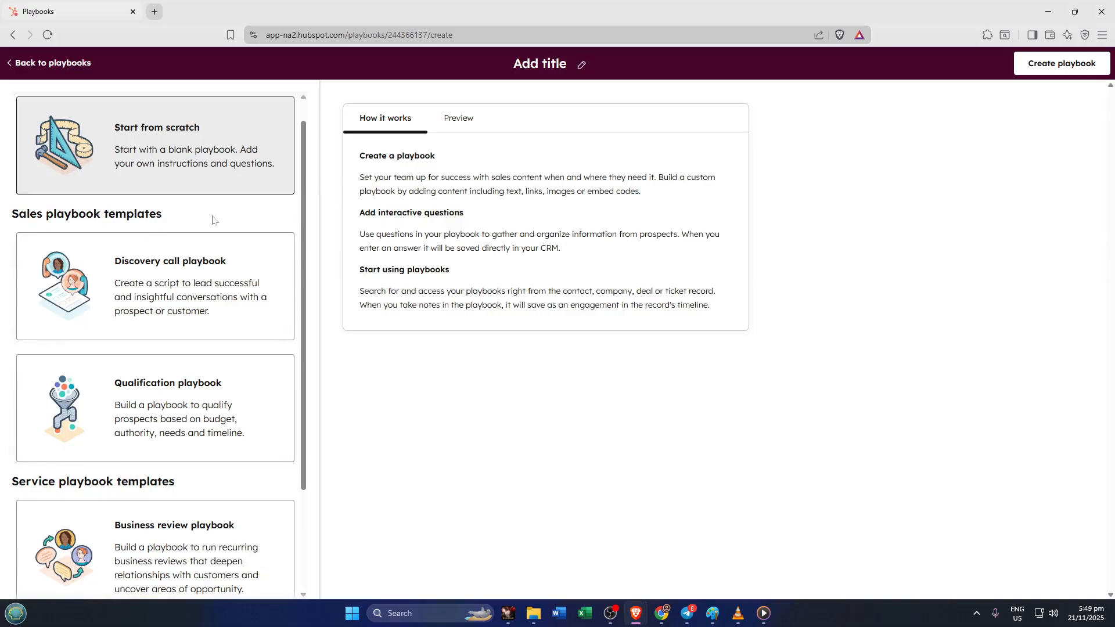
left_click(187, 314)
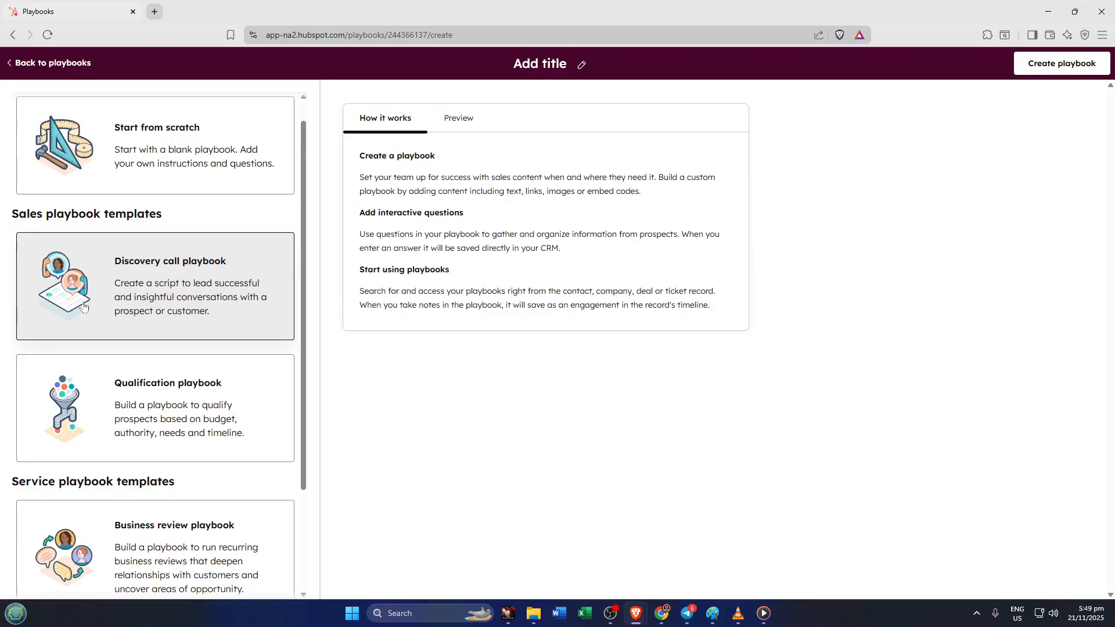
scroll(84, 307, "up", 1)
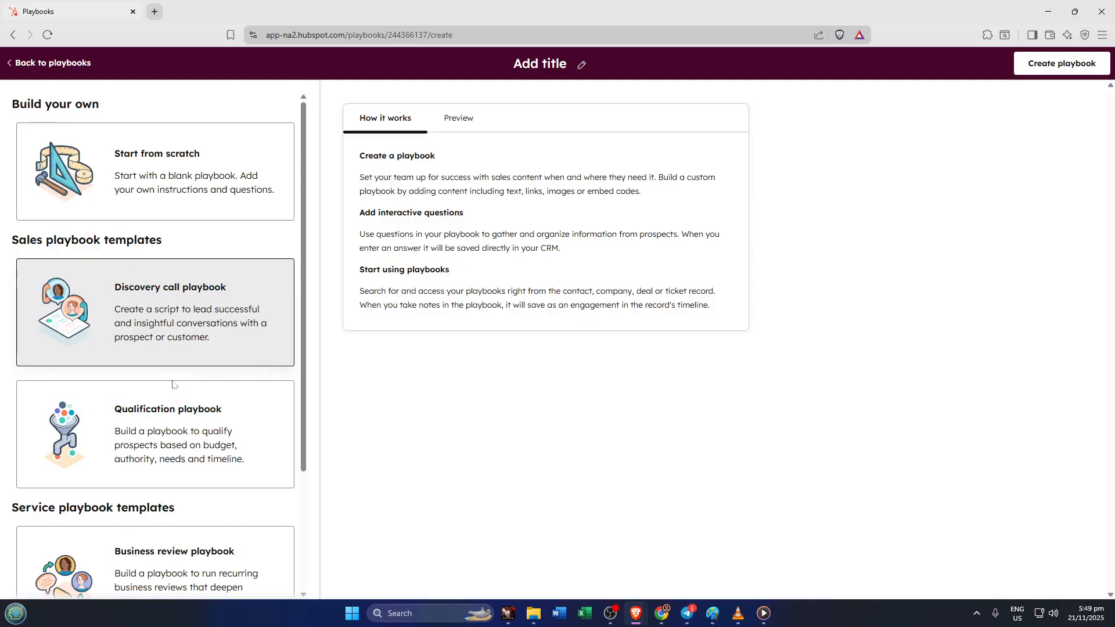
left_click(148, 423)
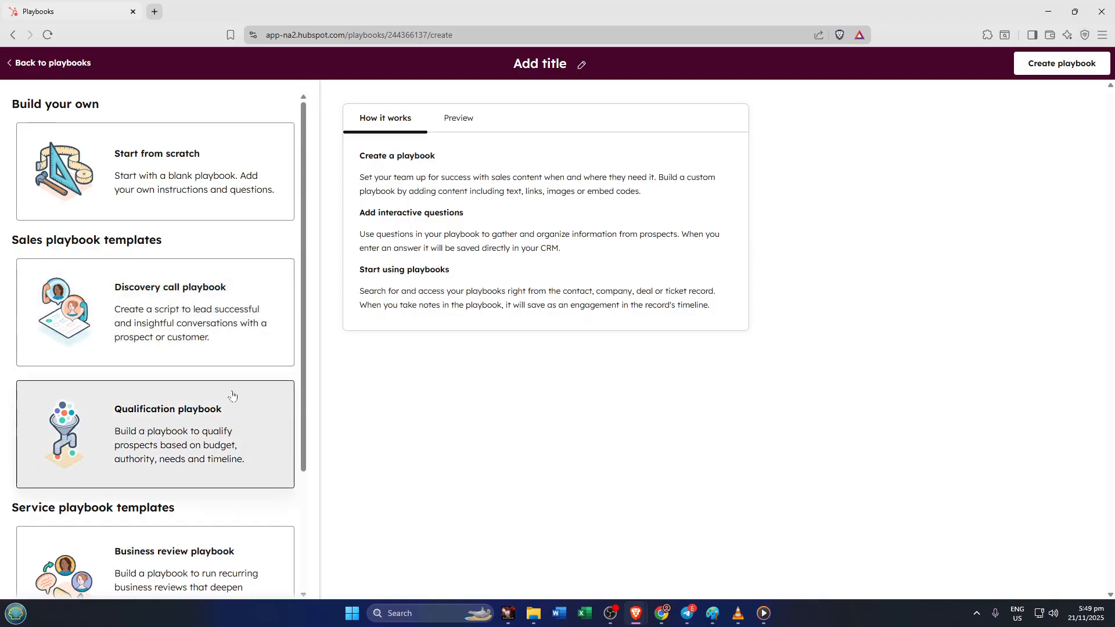
left_click(199, 324)
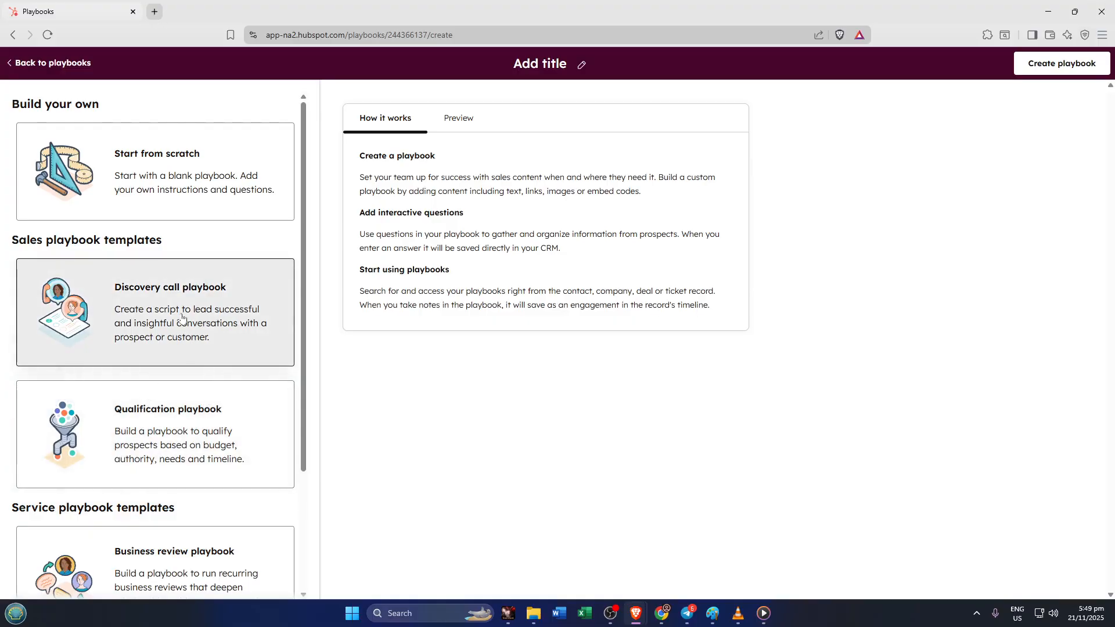
- Create the untitled draft playbook from the Discovery call template
left_click(1038, 77)
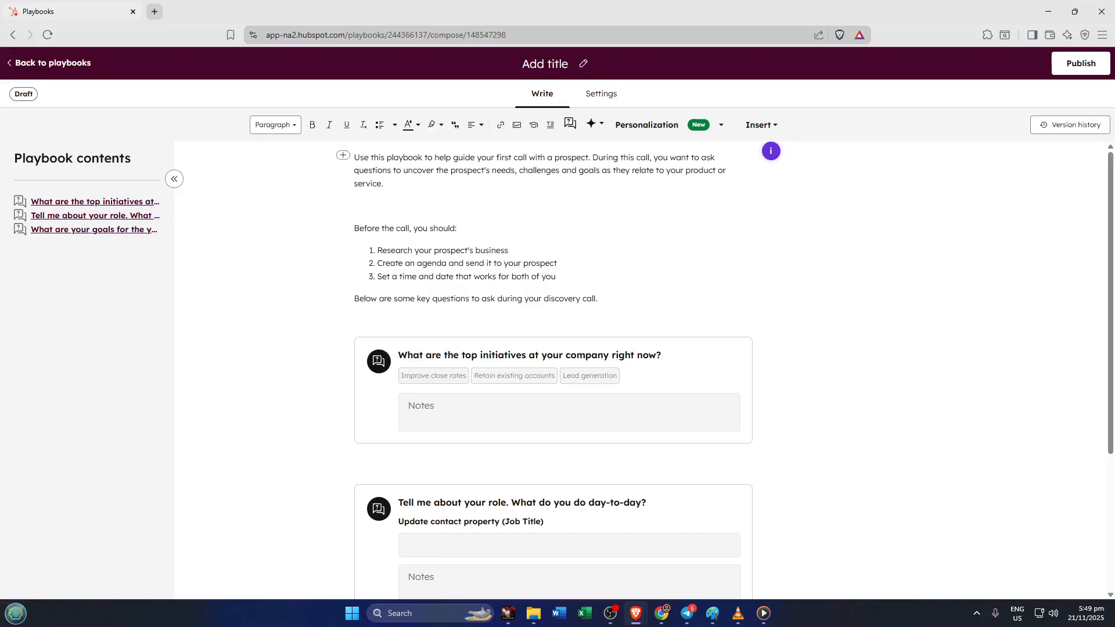
scroll(706, 270, "down", 2)
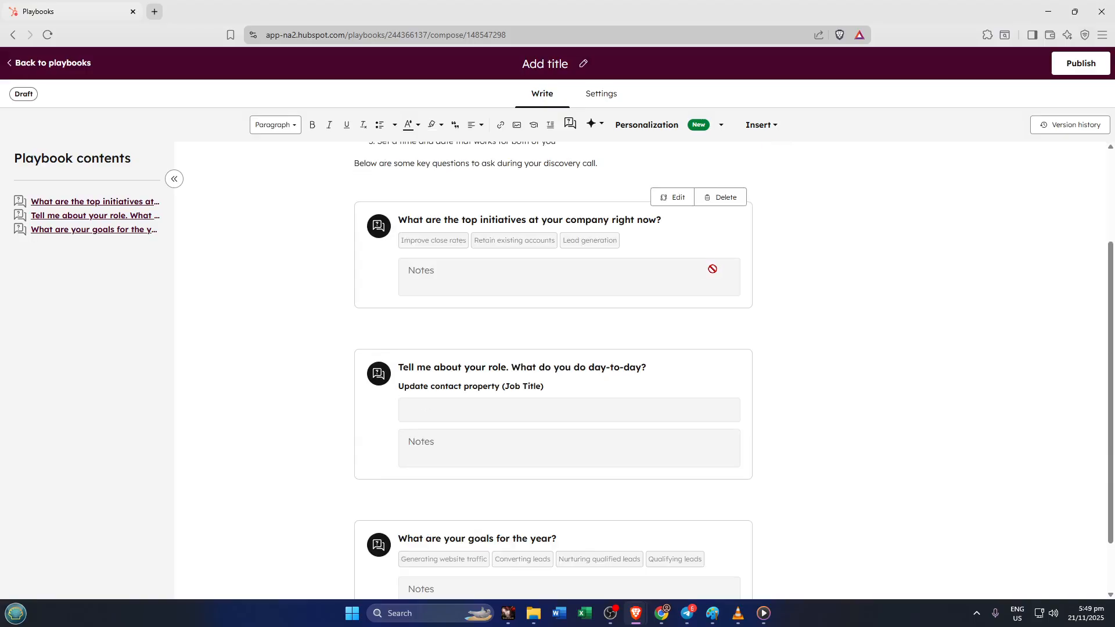
scroll(849, 286, "up", 2)
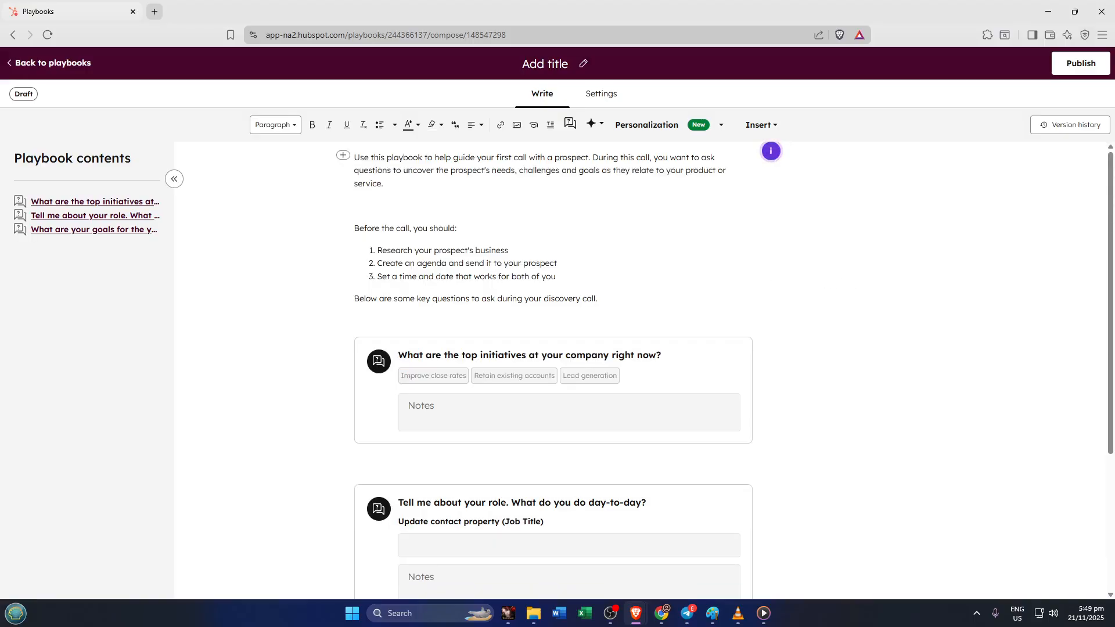
mouse_move(546, 390)
mouse_move(731, 371)
- Scroll through the draft's intro text and three discovery questions in the Write editor
scroll(832, 368, "down", 1)
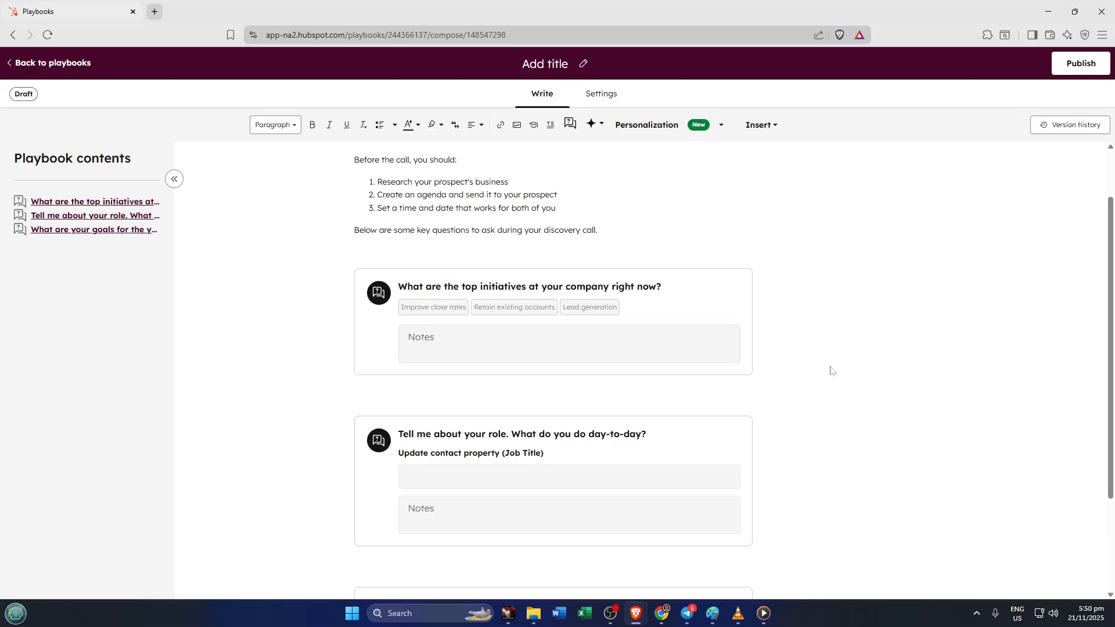
scroll(831, 370, "down", 1)
scroll(831, 371, "up", 2)
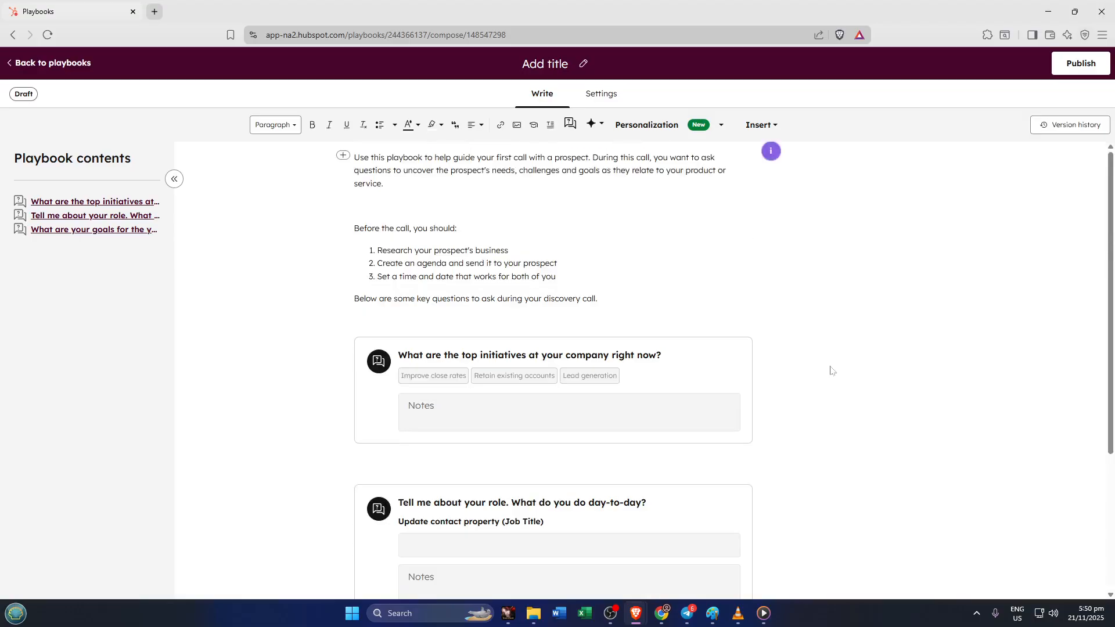
scroll(831, 370, "down", 2)
scroll(831, 370, "up", 2)
scroll(831, 371, "down", 2)
scroll(830, 371, "up", 2)
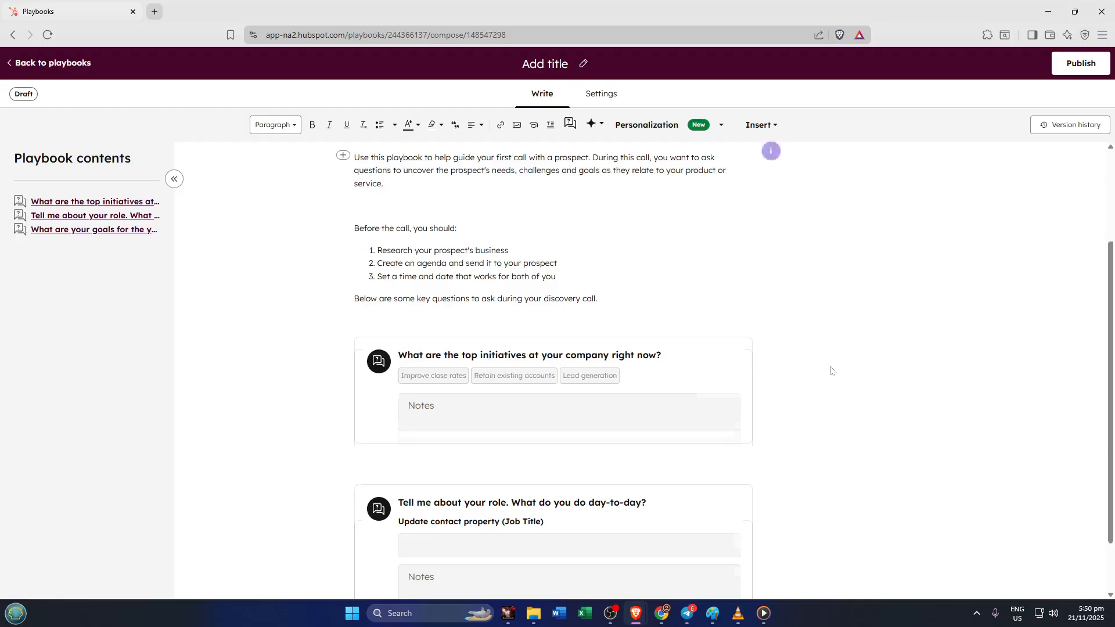
scroll(831, 371, "down", 3)
scroll(54, 99, "up", 3)
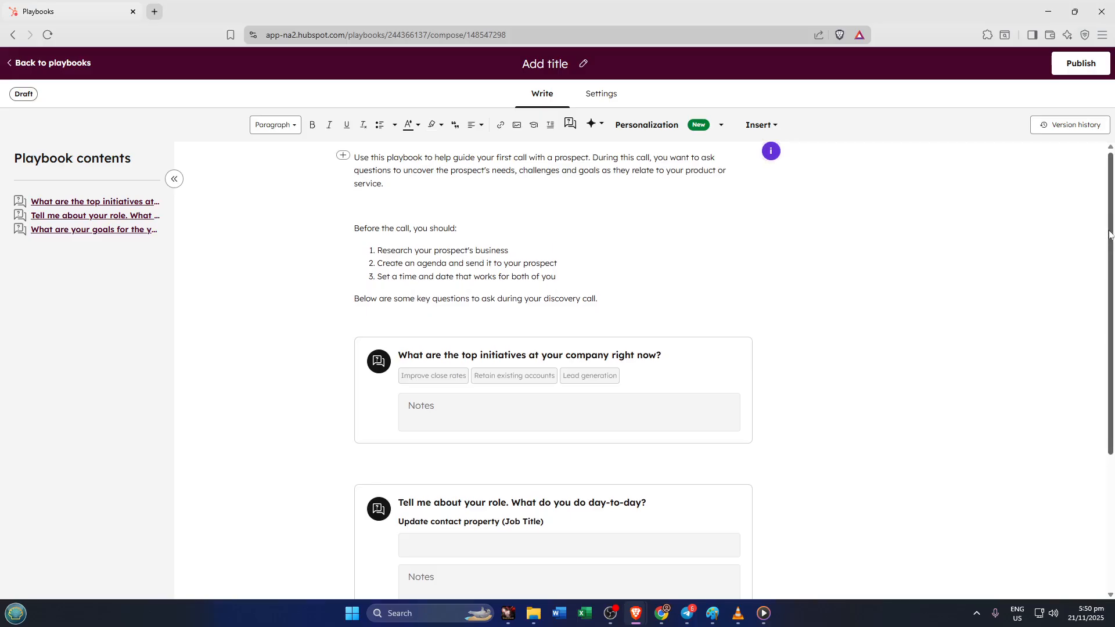
mouse_move(1110, 234)
left_mouse_down()
mouse_move(1110, 251)
mouse_move(1110, 233)
left_mouse_up()
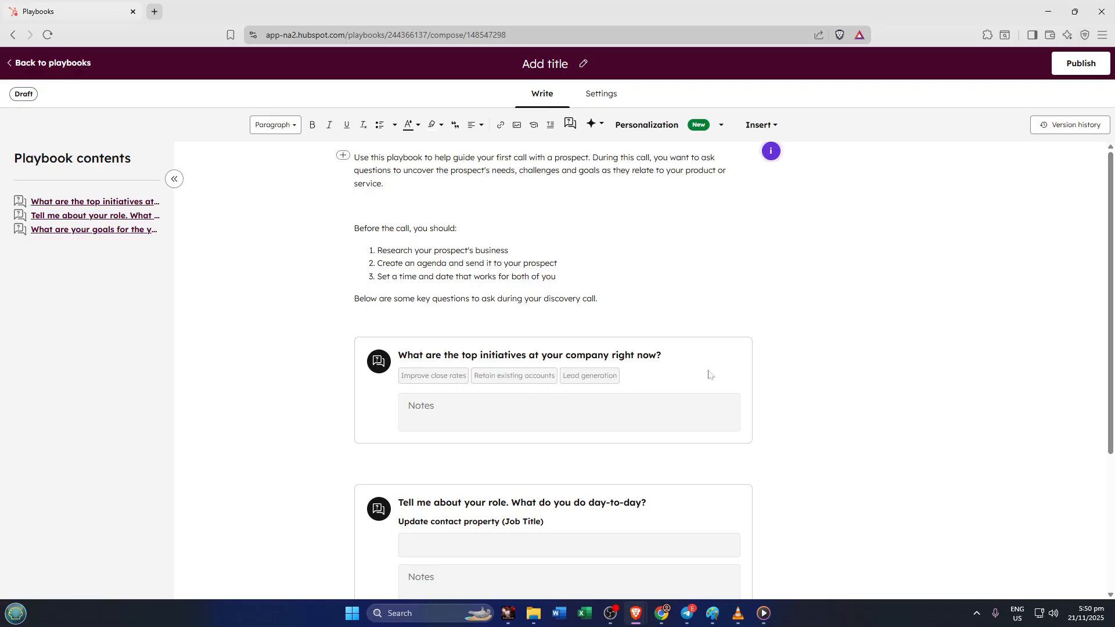
scroll(799, 363, "down", 3)
scroll(836, 354, "up", 3)
scroll(899, 338, "down", 3)
scroll(897, 341, "up", 3)
mouse_move(1112, 207)
left_mouse_down()
mouse_move(1111, 330)
mouse_move(1112, 208)
left_mouse_up()
- Show the draft's Settings, keeping Call as the only engagement type submissions log as
left_click(601, 94)
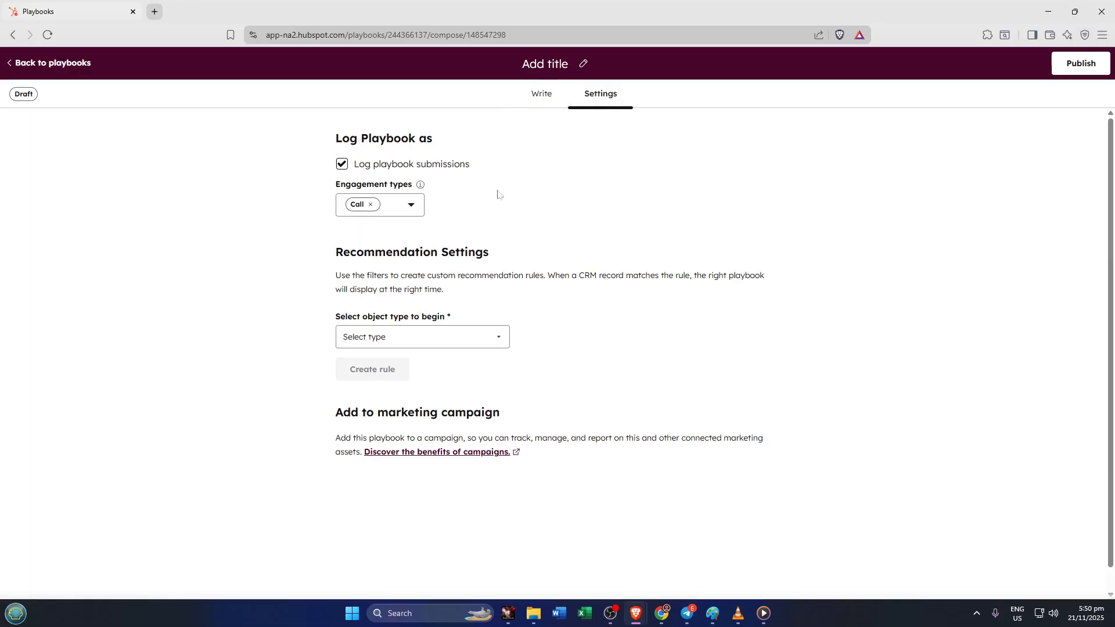
left_click(410, 206)
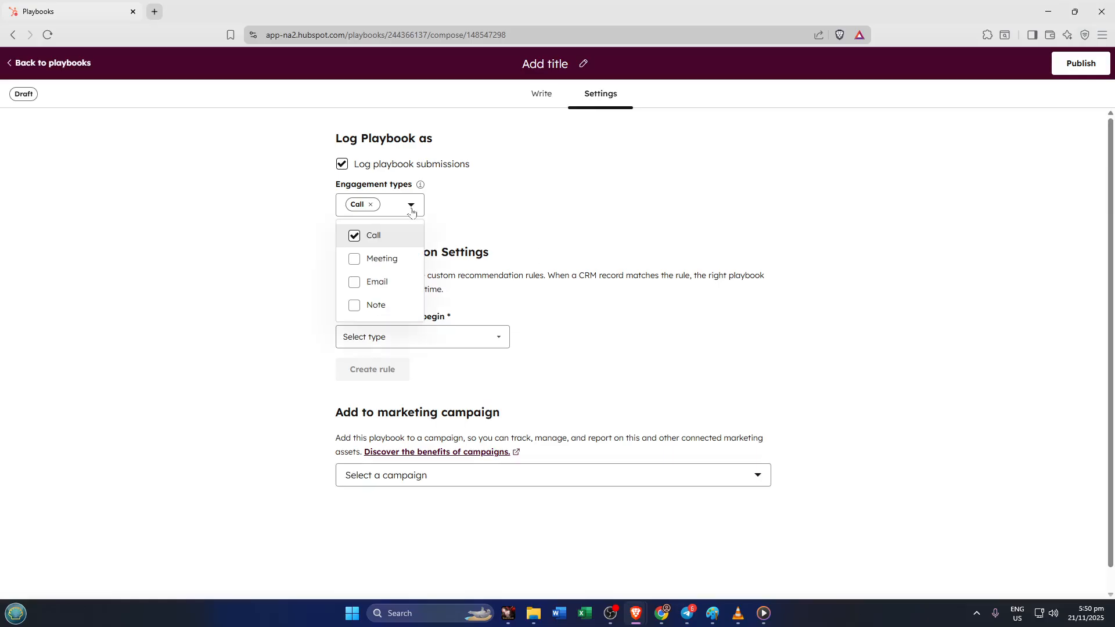
left_click(411, 209)
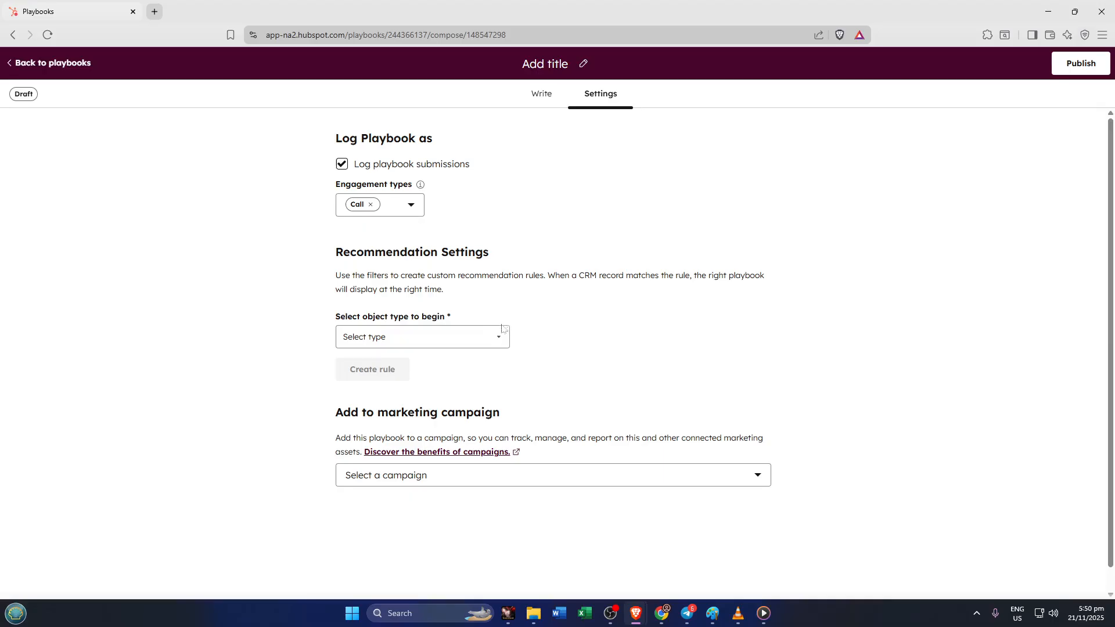
left_click(411, 214)
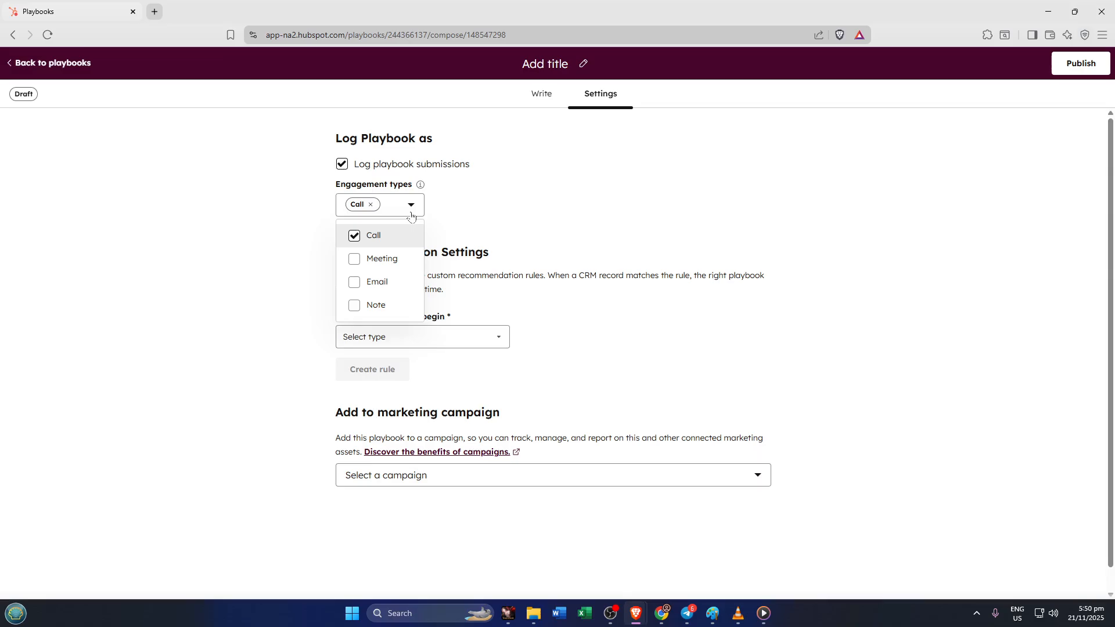
left_click(411, 214)
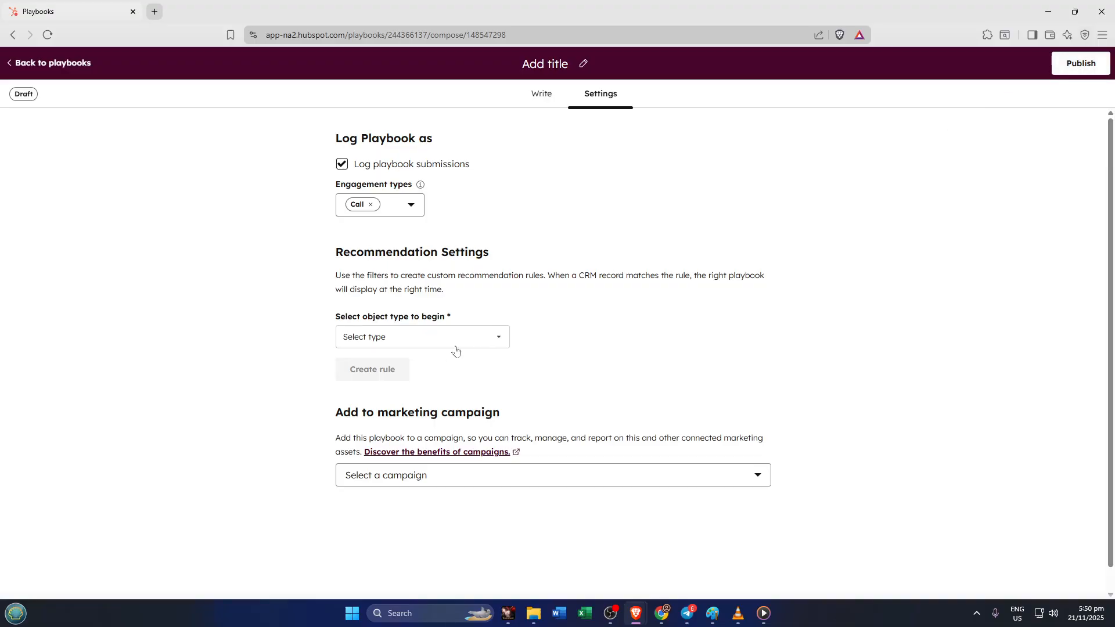
left_click(496, 346)
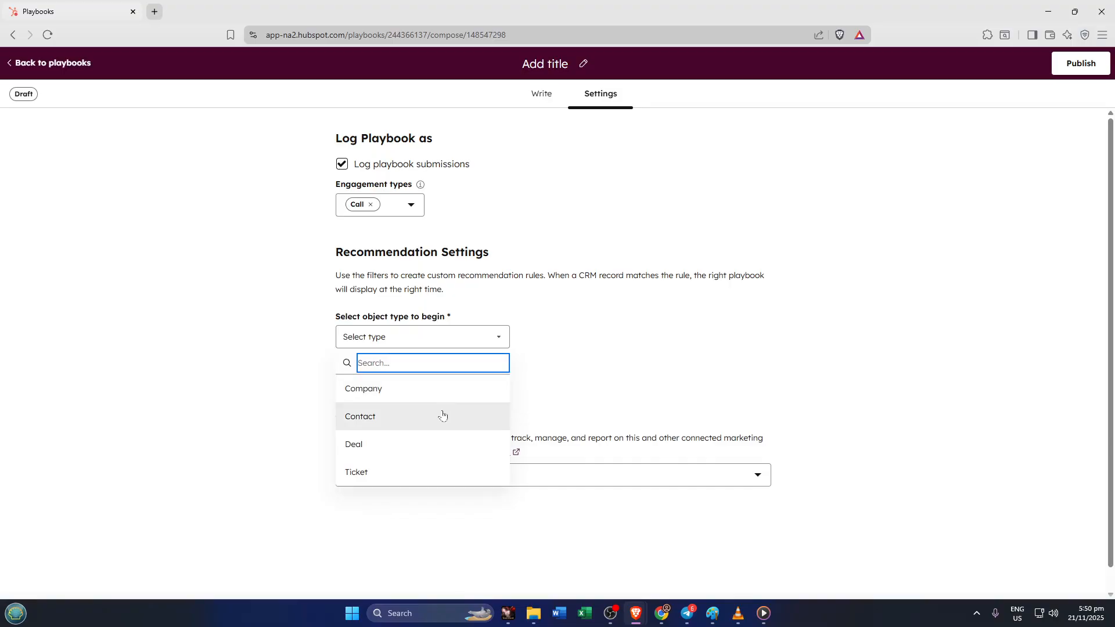
left_click(585, 337)
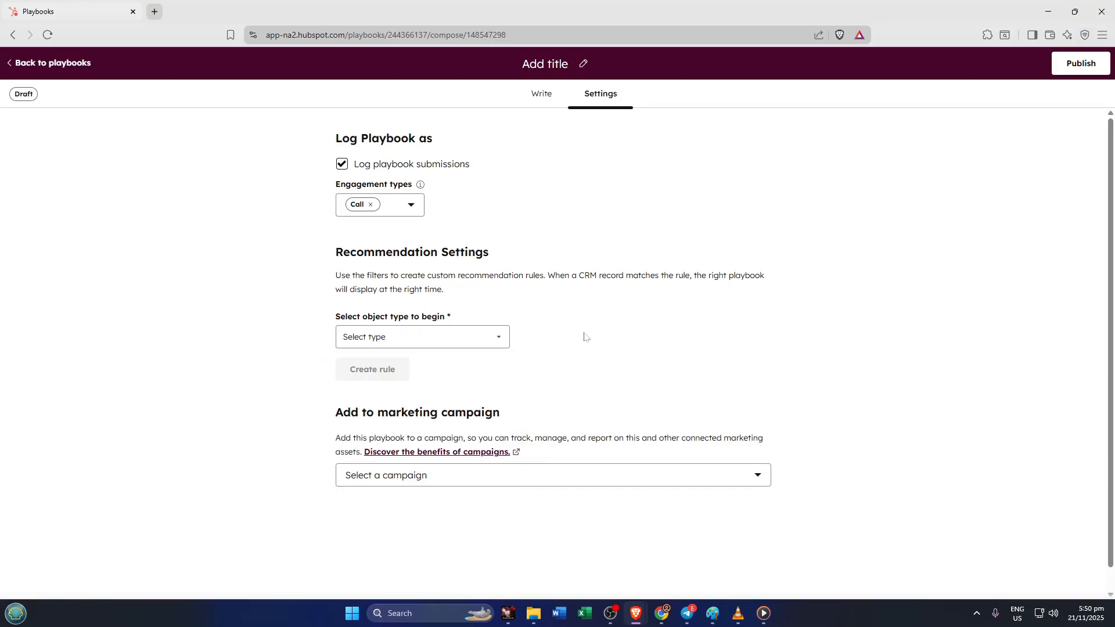
left_click(497, 345)
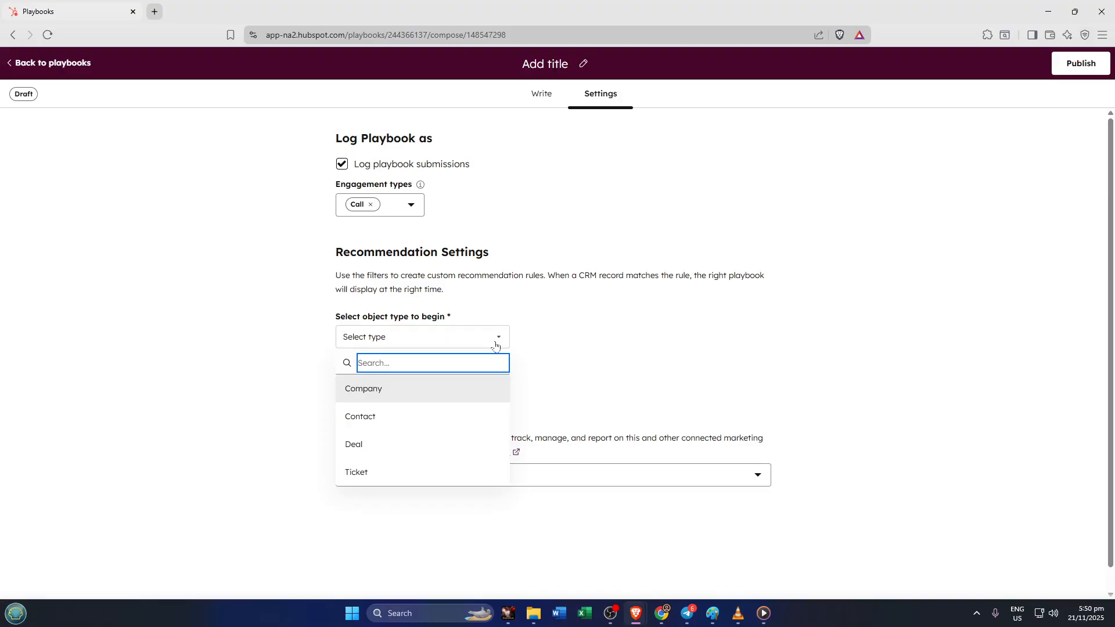
left_click(559, 329)
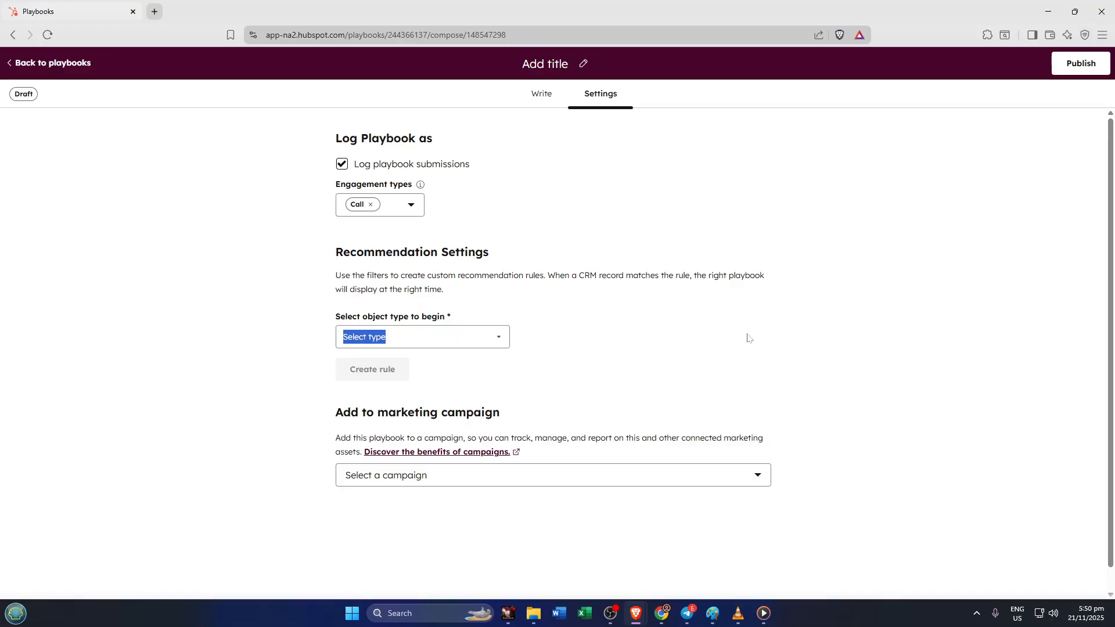
scroll(745, 335, "down", 1)
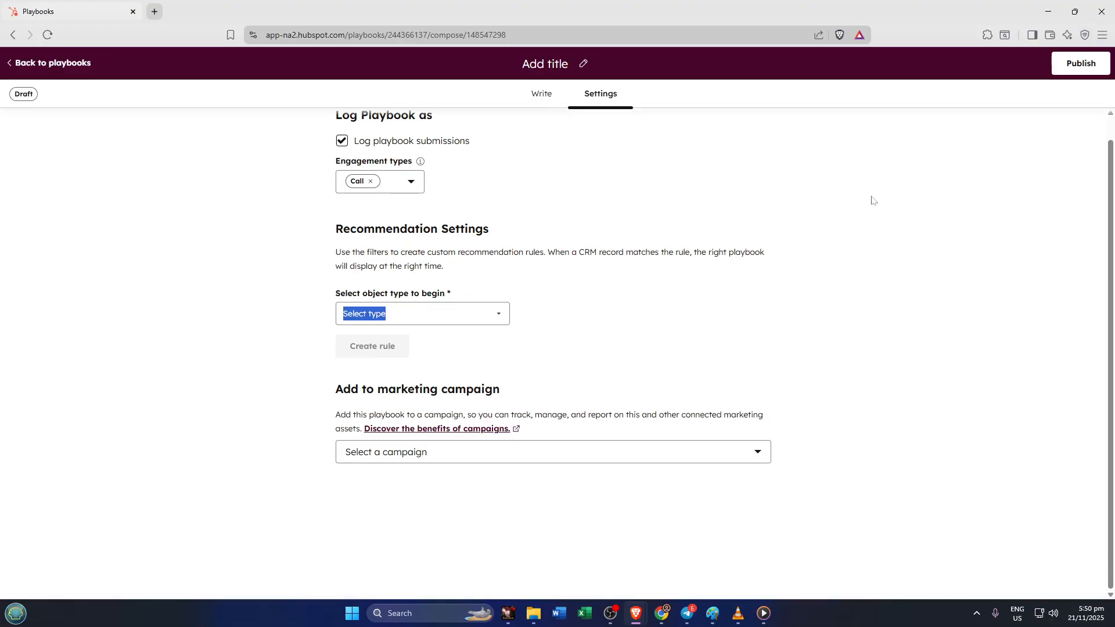
left_click(749, 448)
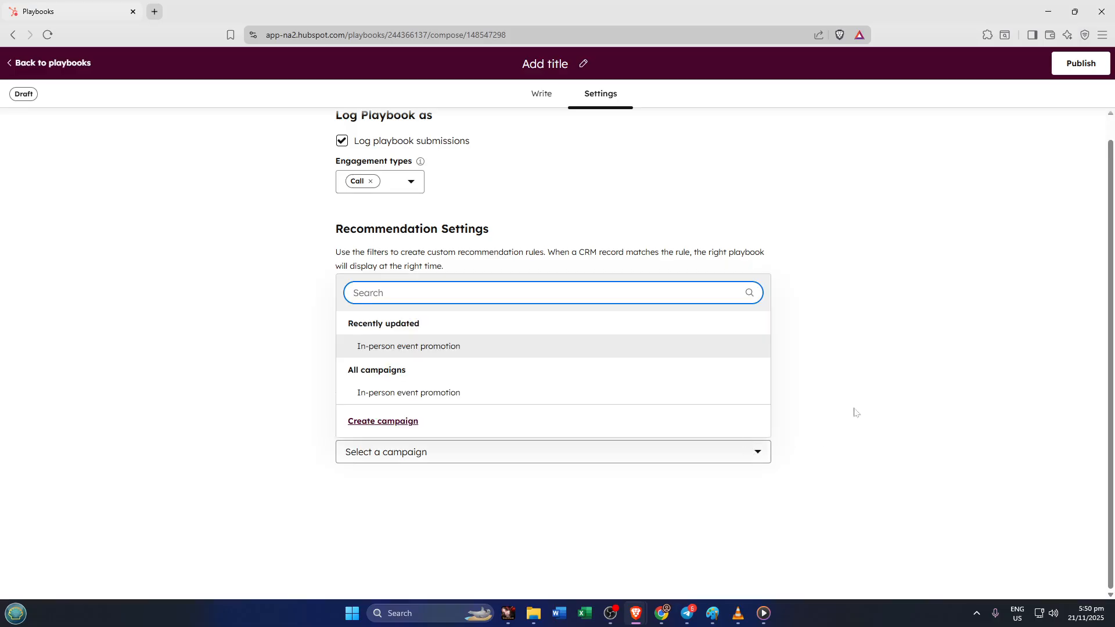
left_click(860, 336)
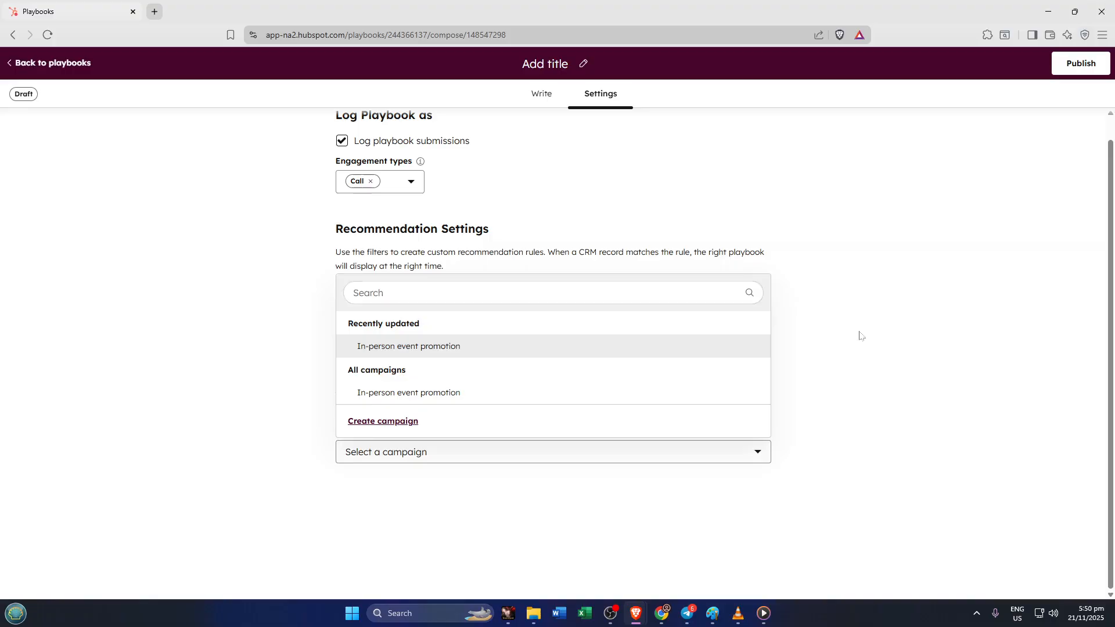